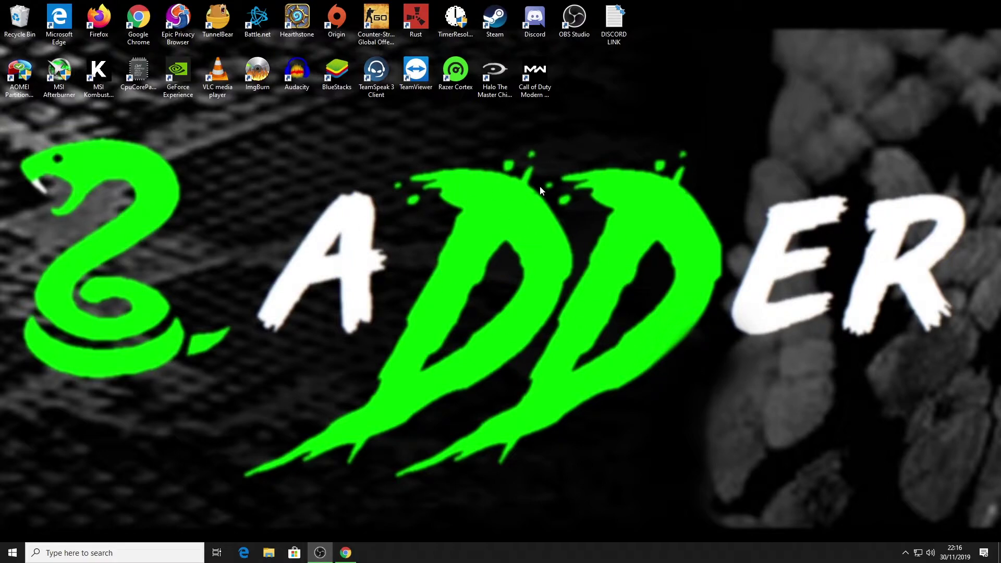
Step: On playrust.io, open the Map Gallery and limit the map size slider to 3000
click(355, 549)
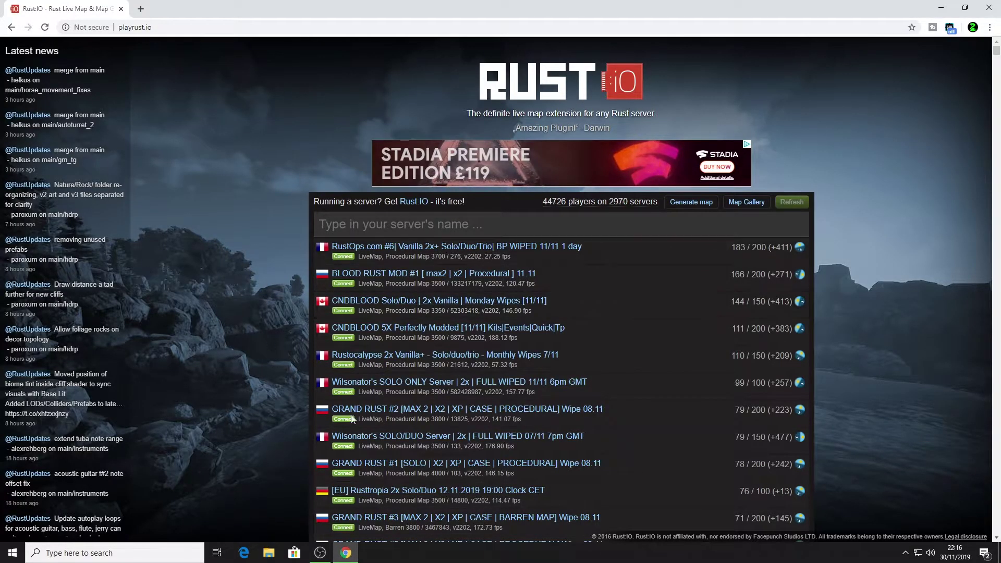
click(744, 204)
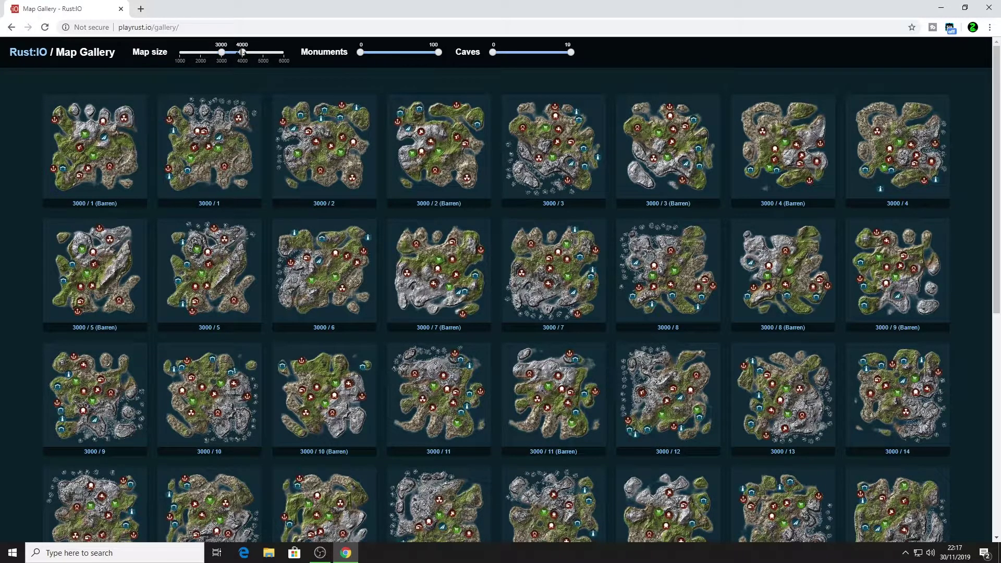
drag(243, 52, 221, 53)
Step: Minimize Chrome, browse to C:\Rust_Server in File Explorer, and right-click the Run_DS batch file
click(940, 7)
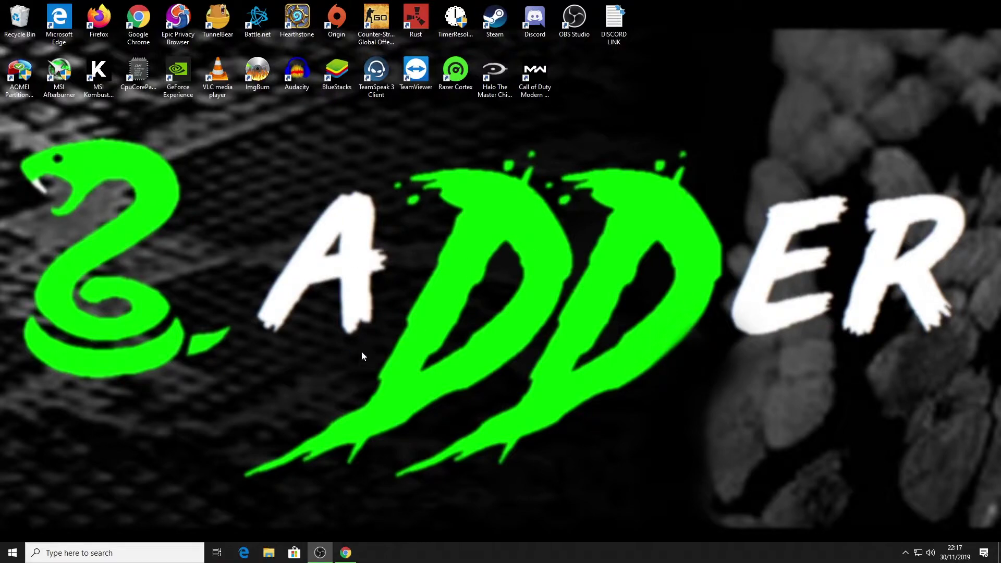
click(270, 555)
click(196, 380)
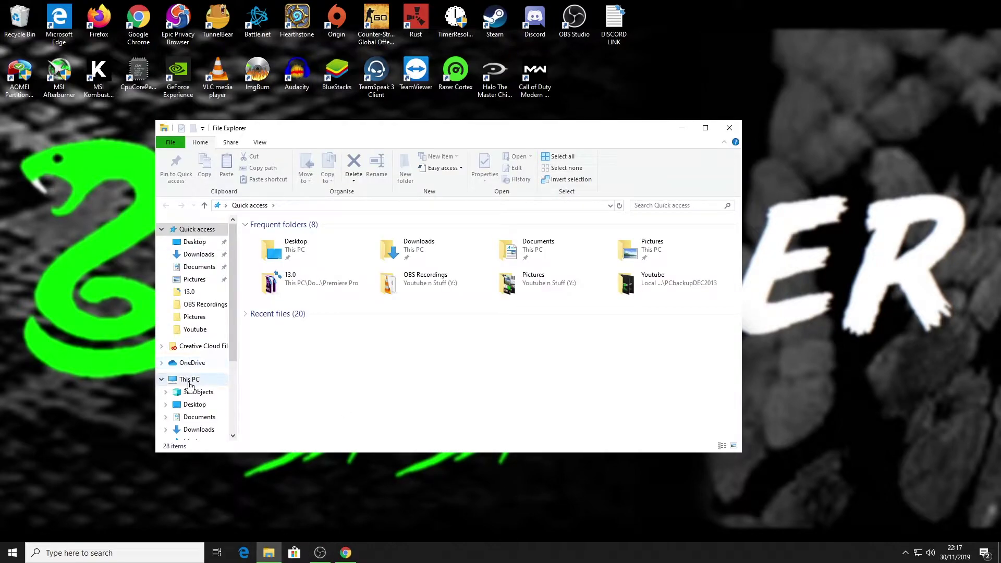
click(441, 357)
double_click(440, 356)
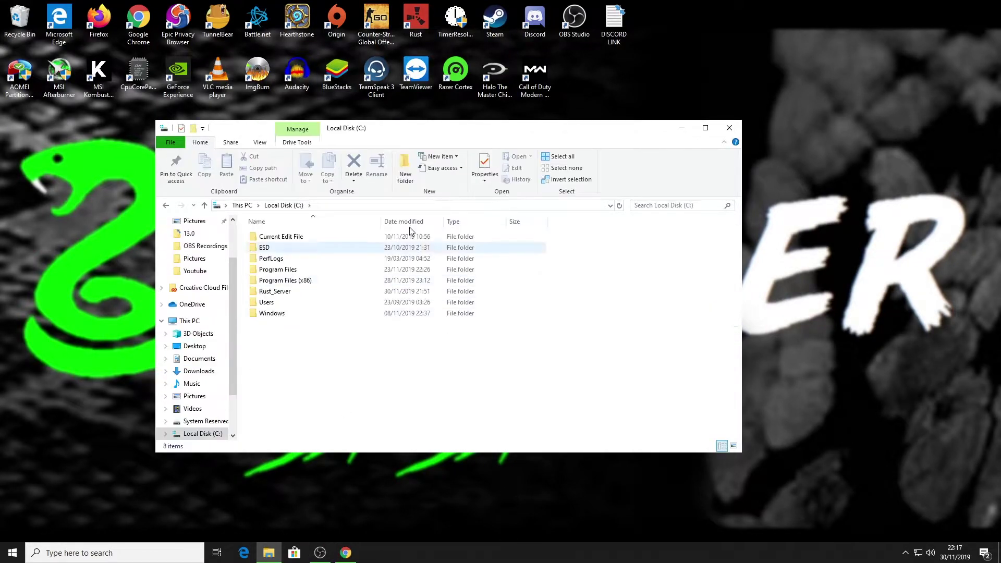
double_click(267, 293)
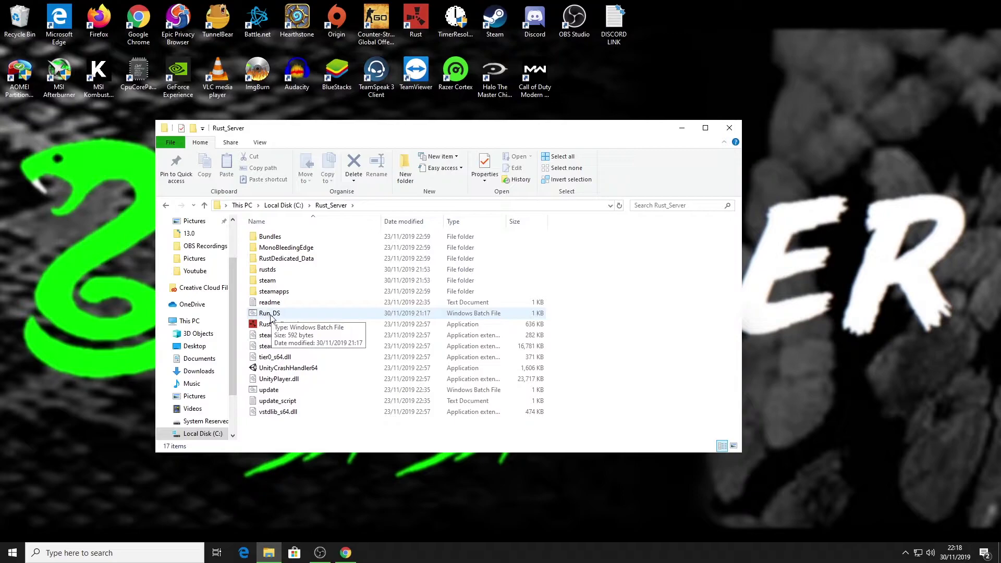
right_click(269, 315)
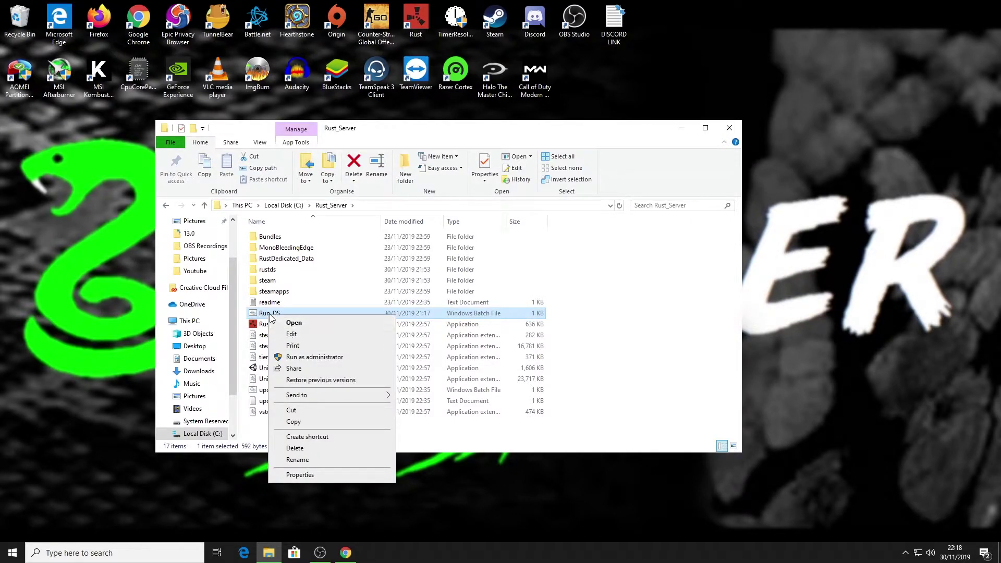
Step: Open Run_DS in Notepad and read along the RustDedicated launch line to the +server.seed 1 setting
click(295, 334)
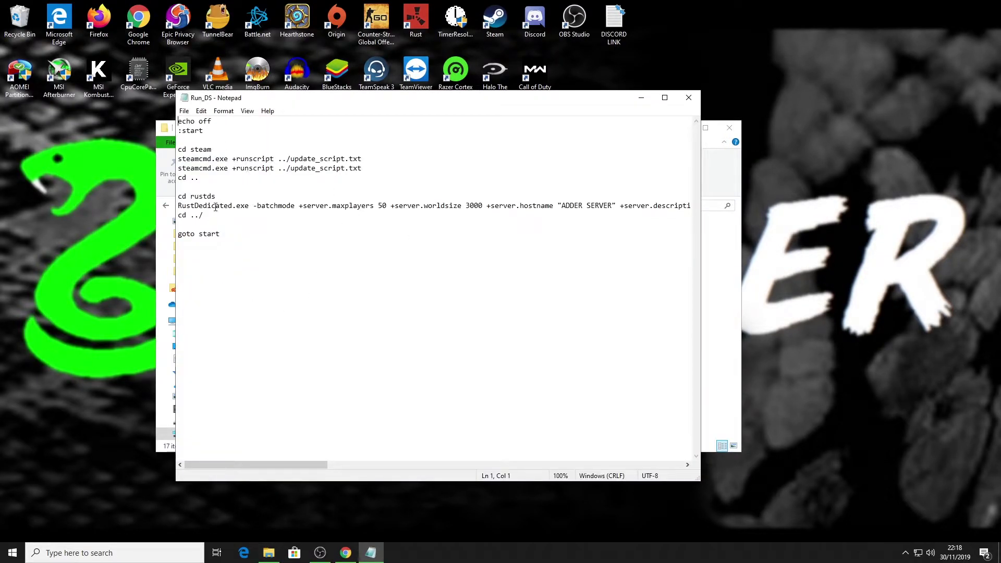
click(338, 205)
key(Right)
key(Right)
key(Right)
key(Right)
key(Right)
key(Right)
key(Right)
key(Right)
key(Right)
key(Right)
key(Right)
key(Right)
key(Right)
key(Right)
key(Right)
key(Right)
key(Right)
key(Right)
key(Right)
key(Right)
key(Right)
key(Right)
key(Right)
key(Right)
key(Right)
key(Right)
key(Right)
key(Right)
key(Right)
key(Right)
key(Right)
key(Right)
key(Right)
key(Right)
key(Right)
key(Right)
key(Right)
key(Right)
key(Right)
key(Right)
key(Right)
key(Right)
key(Right)
key(Right)
key(Right)
key(Right)
key(Right)
key(Right)
key(Right)
key(Right)
key(Right)
key(Right)
key(Right)
key(Right)
key(Right)
key(Right)
key(Right)
key(Right)
key(Right)
key(Right)
key(Right)
key(Right)
key(Right)
key(Right)
key(Right)
key(Right)
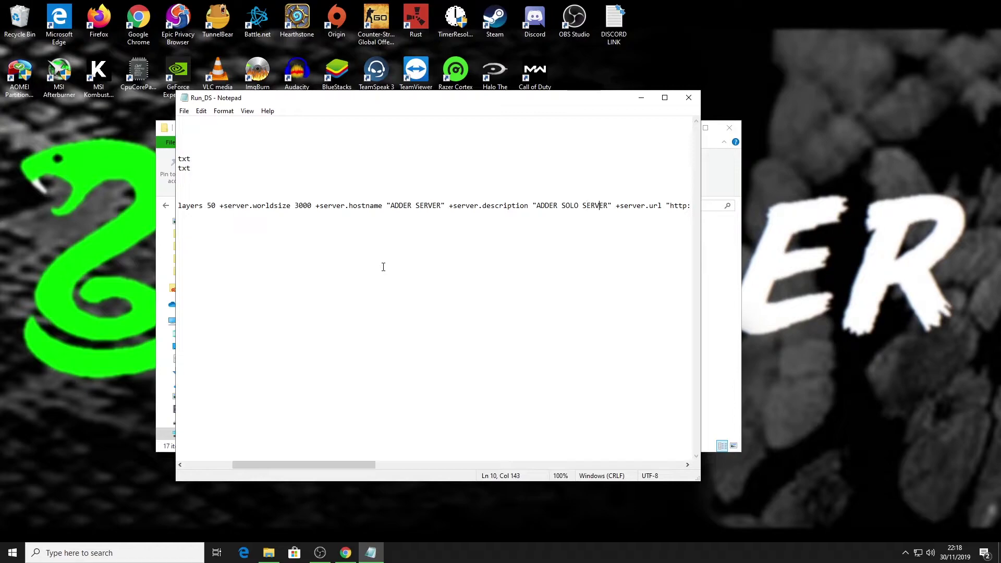
key(Right)
key(Right)
key(Right)
key(Right)
key(Right)
key(Right)
key(Right)
key(Right)
key(Right)
key(Right)
key(Right)
key(Right)
key(Right)
key(Right)
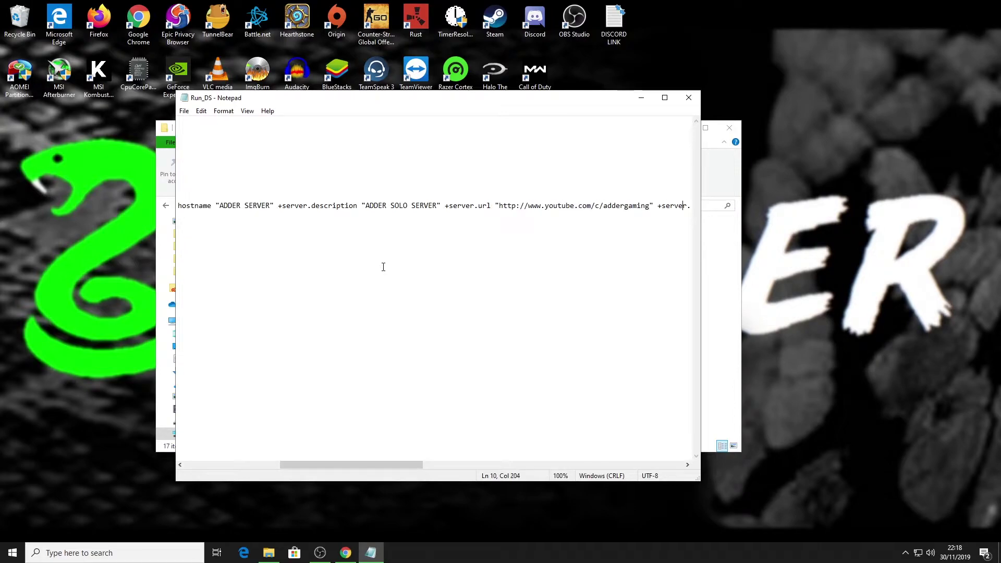
key(Right)
key(Right)
key(Right)
key(Right)
key(Right)
key(Right)
key(Right)
key(Right)
key(Right)
key(Right)
key(Right)
key(Right)
key(Right)
key(Right)
key(Right)
key(Right)
key(Right)
key(Right)
key(Right)
key(Right)
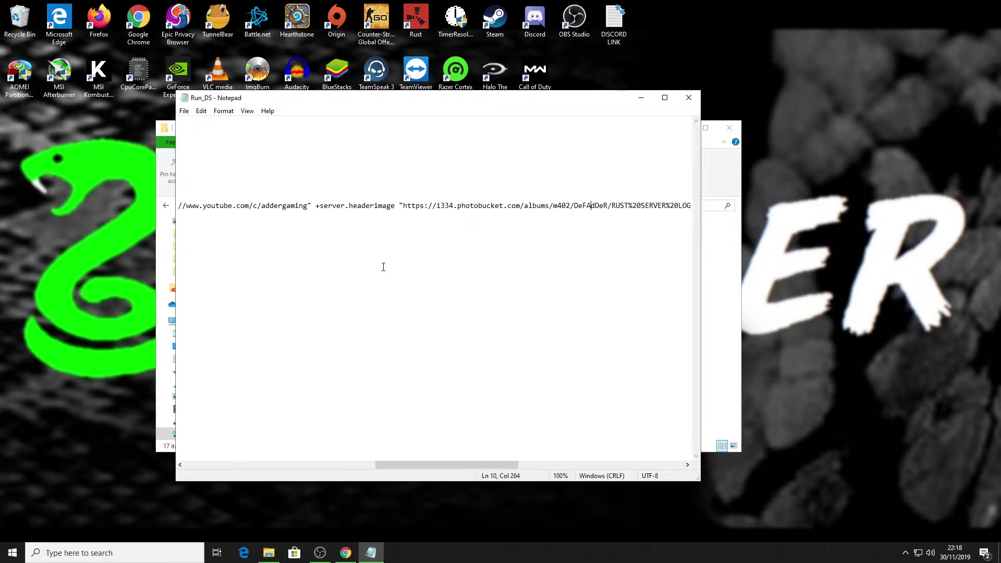
key(Right)
key(Right)
key(Right)
key(Right)
key(Right)
key(Right)
key(Right)
key(Right)
key(Right)
key(Right)
key(Right)
key(Right)
key(Right)
key(Right)
key(Right)
key(Right)
key(Right)
key(Right)
key(Right)
key(Right)
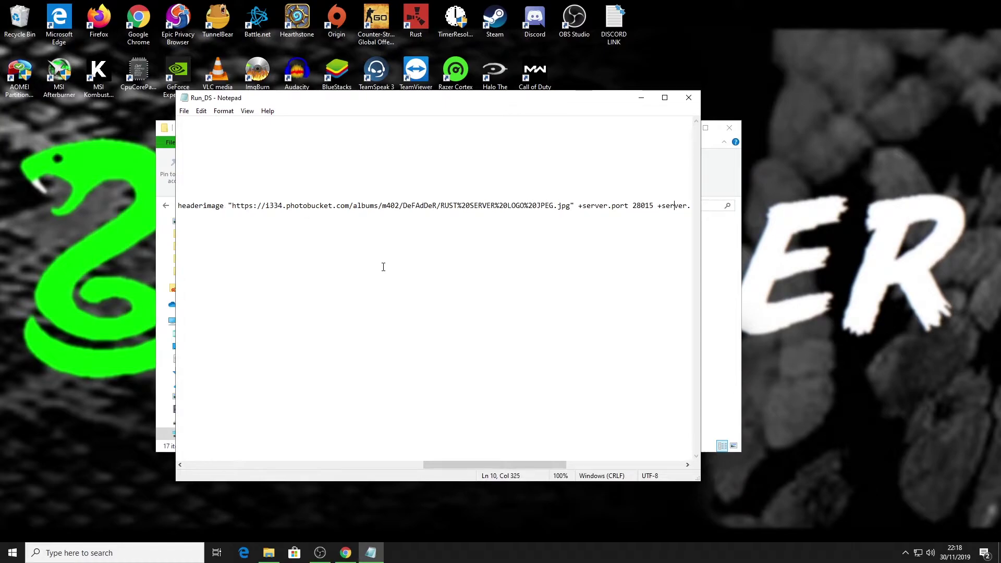
key(Right)
key(Right)
key(Right)
key(Right)
key(Right)
key(Right)
key(Right)
key(Right)
key(Right)
key(Right)
key(Right)
key(Right)
key(Right)
key(Right)
key(Right)
key(Right)
key(Right)
key(Right)
key(Right)
key(Right)
key(Right)
key(Right)
key(Right)
key(Right)
key(Right)
key(Right)
key(Right)
key(Right)
key(Right)
key(Right)
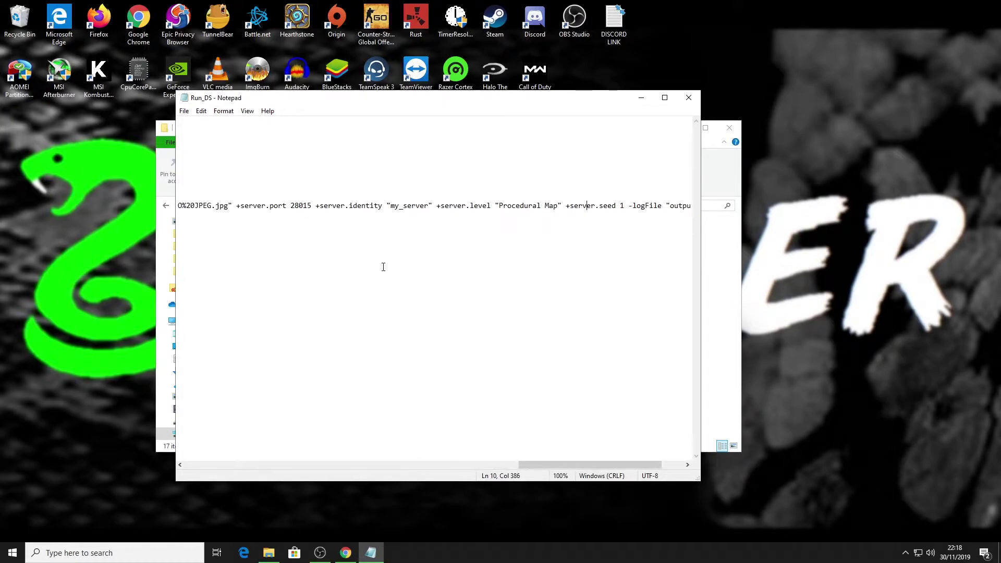
key(Right)
key(Right)
key(Right)
key(Right)
key(Right)
key(Right)
key(Right)
key(Right)
key(Right)
key(Right)
key(Right)
key(Right)
key(Right)
key(Right)
key(Right)
key(Right)
key(Right)
key(Right)
key(Right)
key(Right)
key(Right)
key(Right)
key(Right)
key(Right)
key(Right)
key(Right)
key(Right)
key(Right)
key(Right)
key(Right)
key(Right)
key(Right)
key(Right)
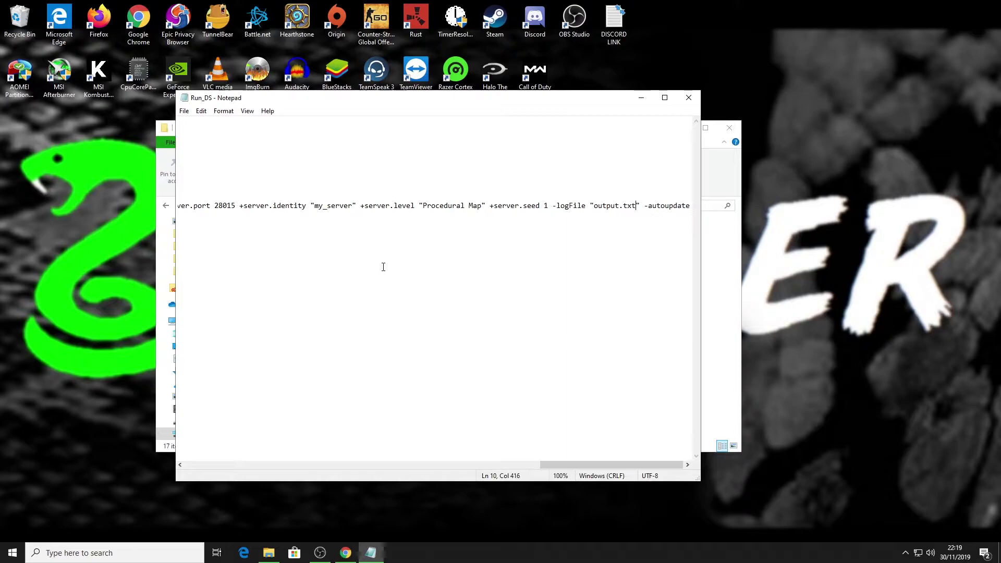
key(Left)
key(Left)
key(Left)
key(Left)
key(Left)
key(Left)
key(Left)
key(Left)
key(Left)
key(Left)
key(Left)
key(Left)
key(Left)
key(Left)
key(Left)
key(Left)
key(Left)
key(Left)
key(Left)
key(Left)
key(Left)
key(Left)
key(Left)
key(Left)
key(Right)
key(Right)
key(Right)
key(Right)
key(Right)
key(Right)
key(Right)
key(Right)
key(Right)
key(Right)
key(Right)
key(Right)
key(Right)
key(Right)
key(Right)
key(Right)
key(Right)
Step: Save the Run_DS batch script and close Notepad
click(184, 111)
click(205, 157)
click(689, 97)
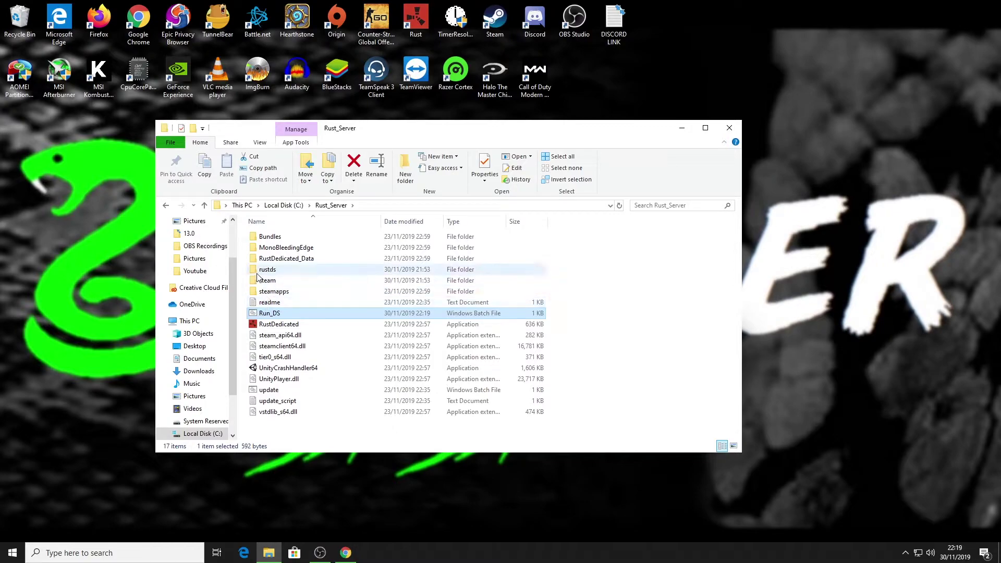
Step: Open Rust_Server\rustds\server\my_server to show the saved map and player data files
double_click(267, 271)
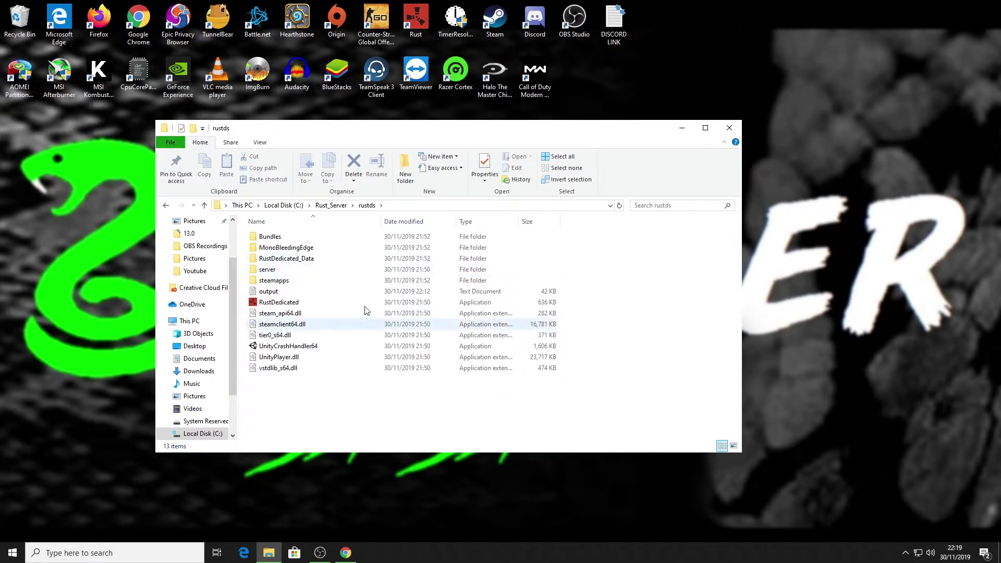
double_click(266, 270)
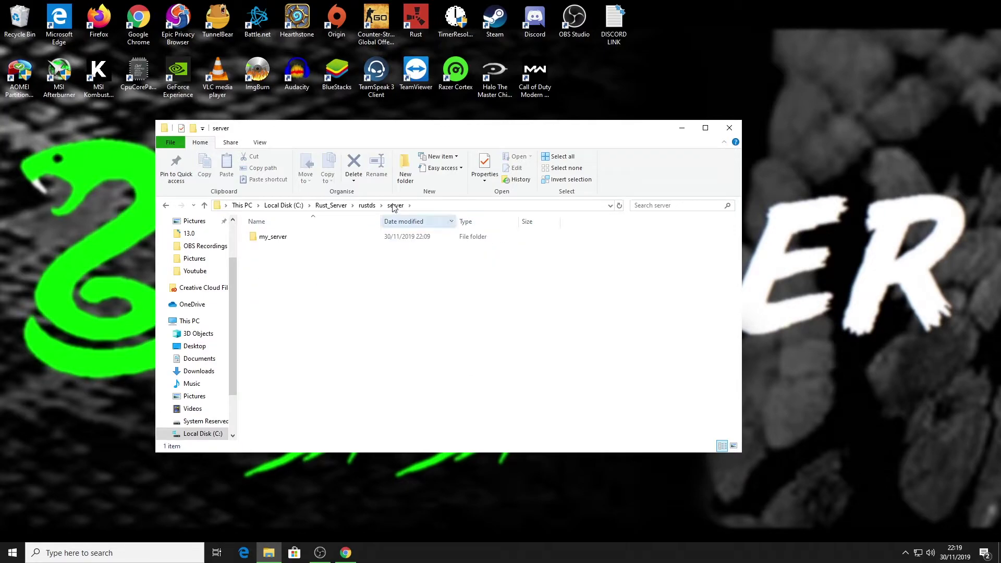
double_click(262, 237)
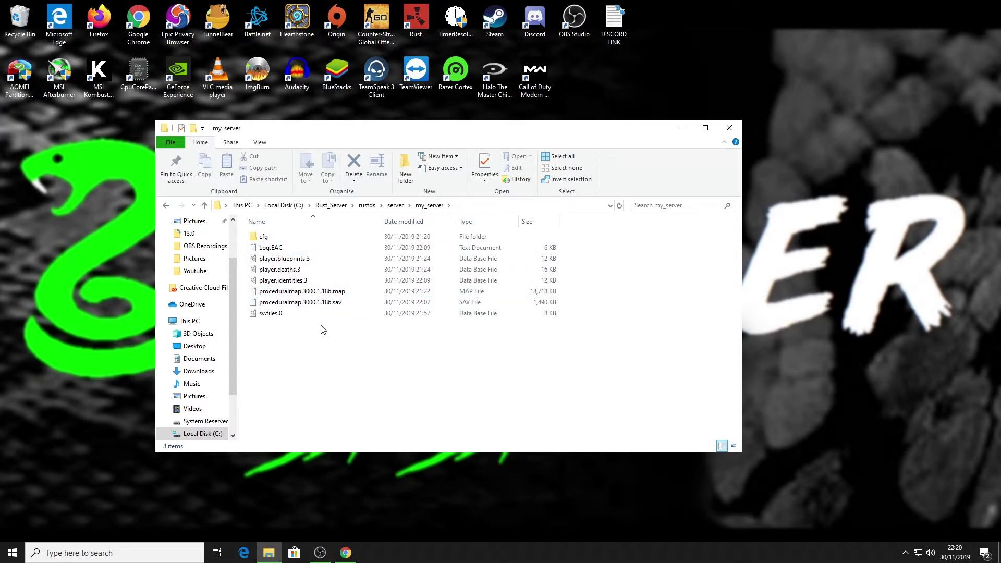
Step: Select proceduralmap.3000.1.186.map and .sav together and delete both files
click(293, 296)
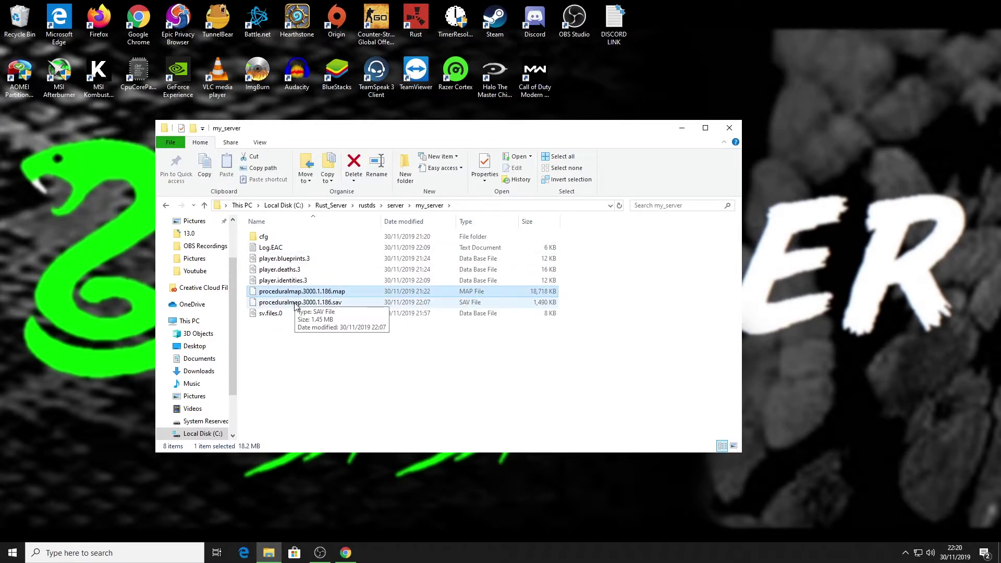
ctrl+click(294, 304)
key(Delete)
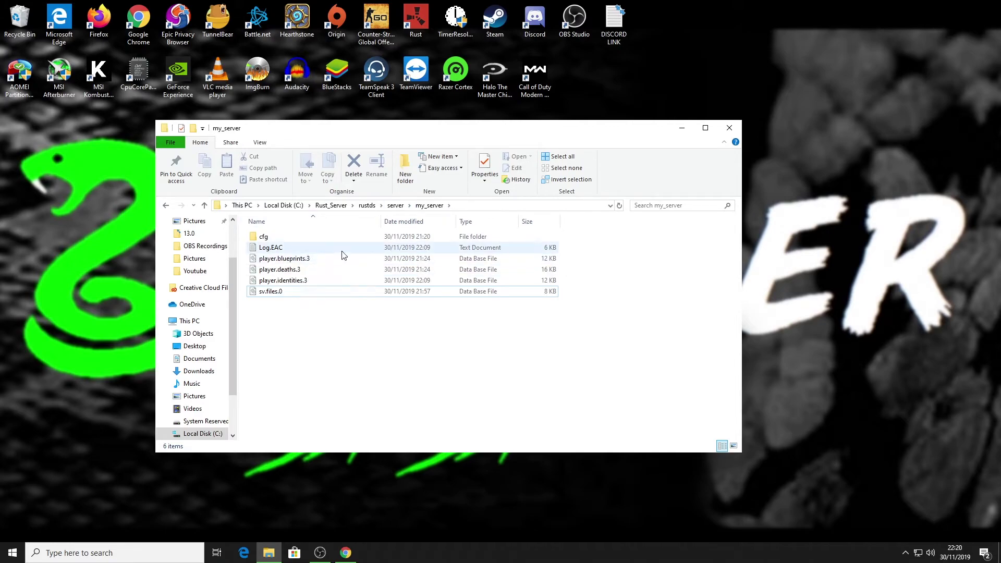
Step: Delete the player.blueprints.3 file from my_server
click(282, 261)
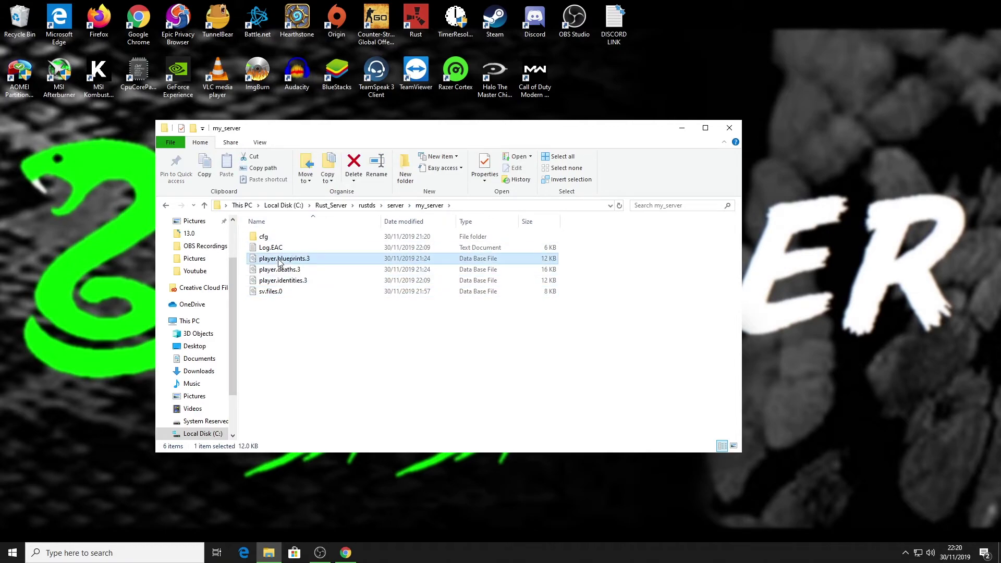
key(Delete)
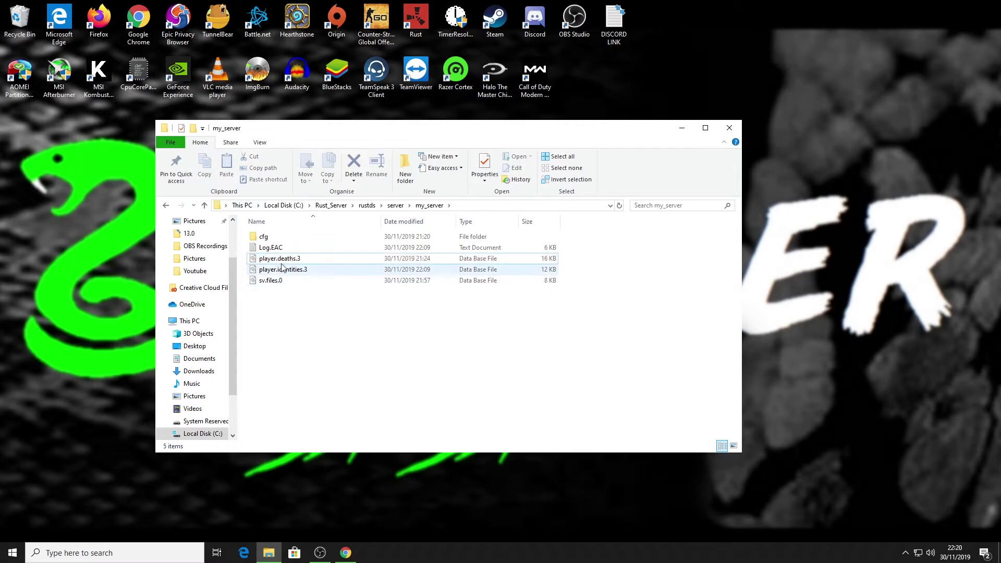